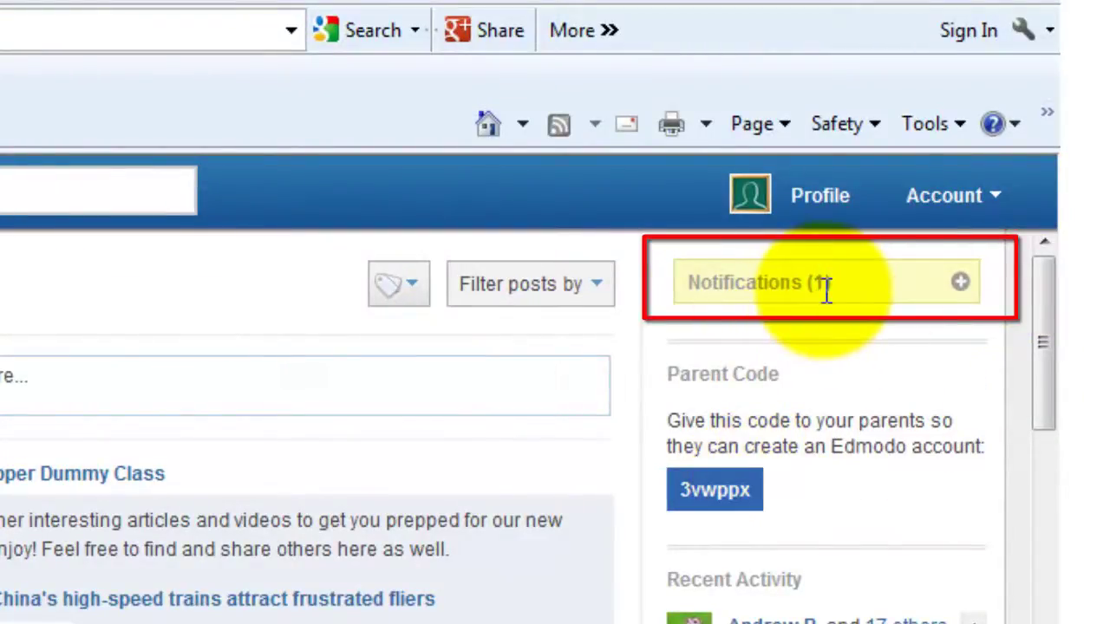
Open the new grade notification and hide the Social Studies is More Important than Math grade from the notifications.
left_click(960, 286)
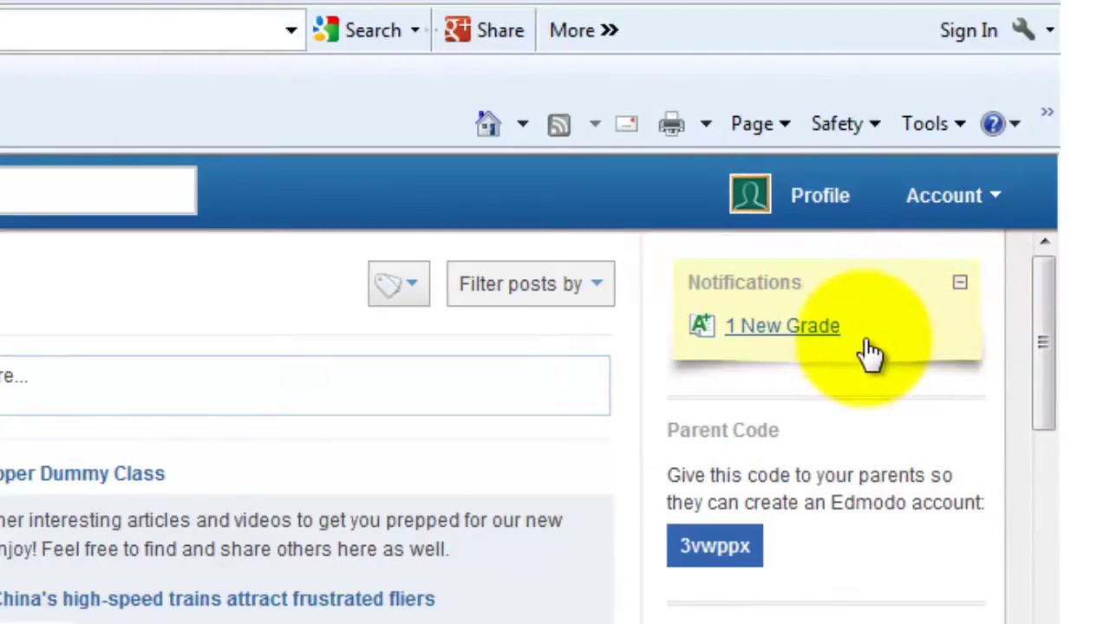
left_click(807, 334)
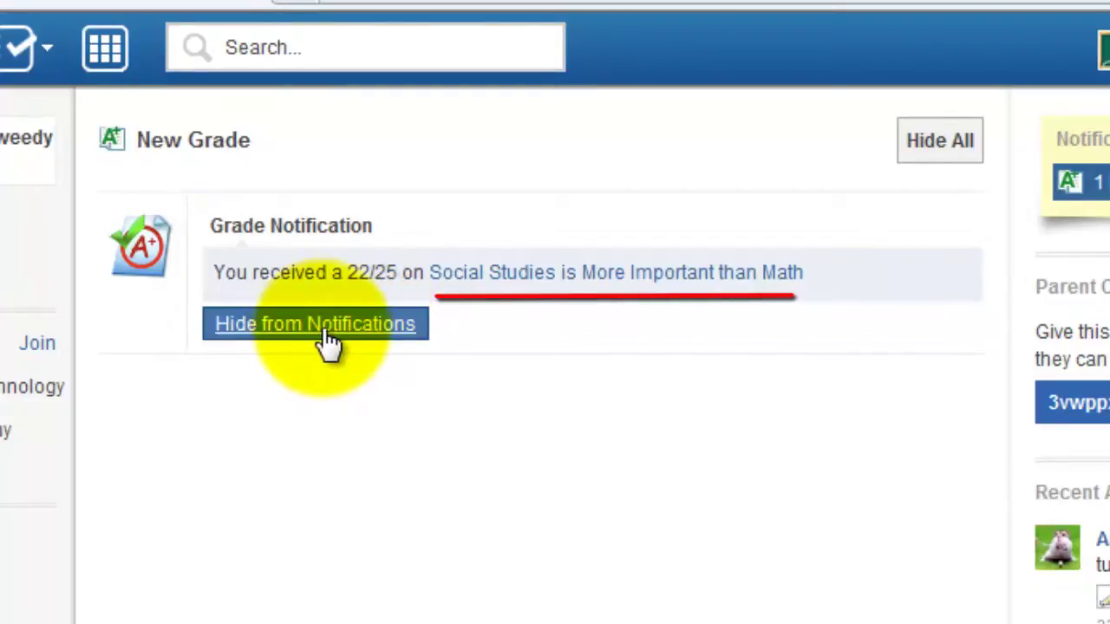
left_click(328, 329)
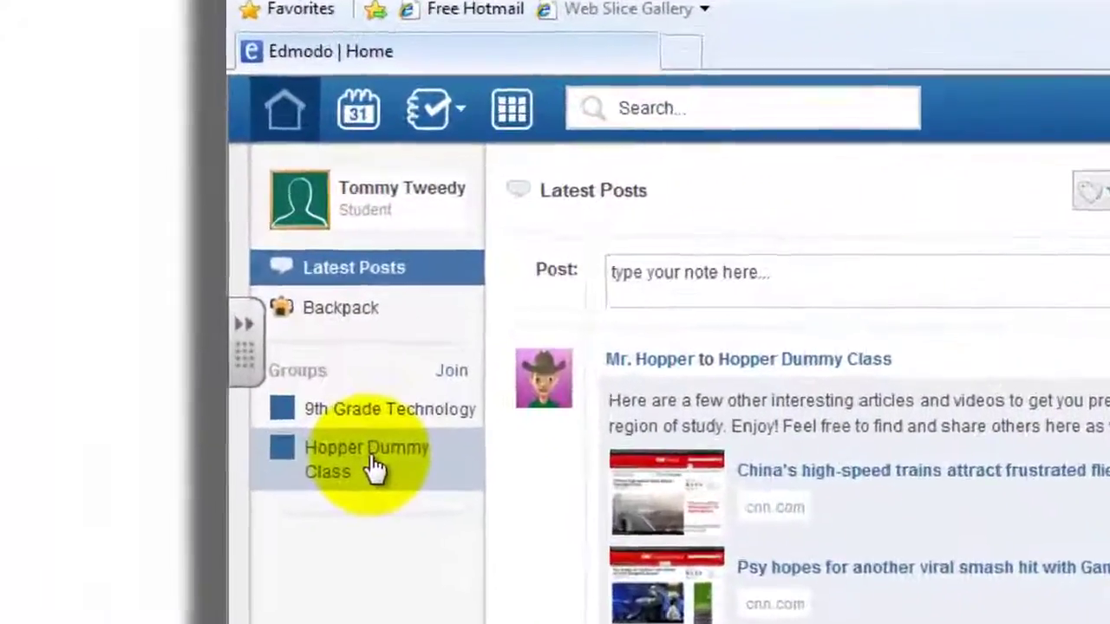
Filter the Dummy Class group's posts by Assignments and open the graded Social Studies is More Important than Math assignment.
left_click(373, 468)
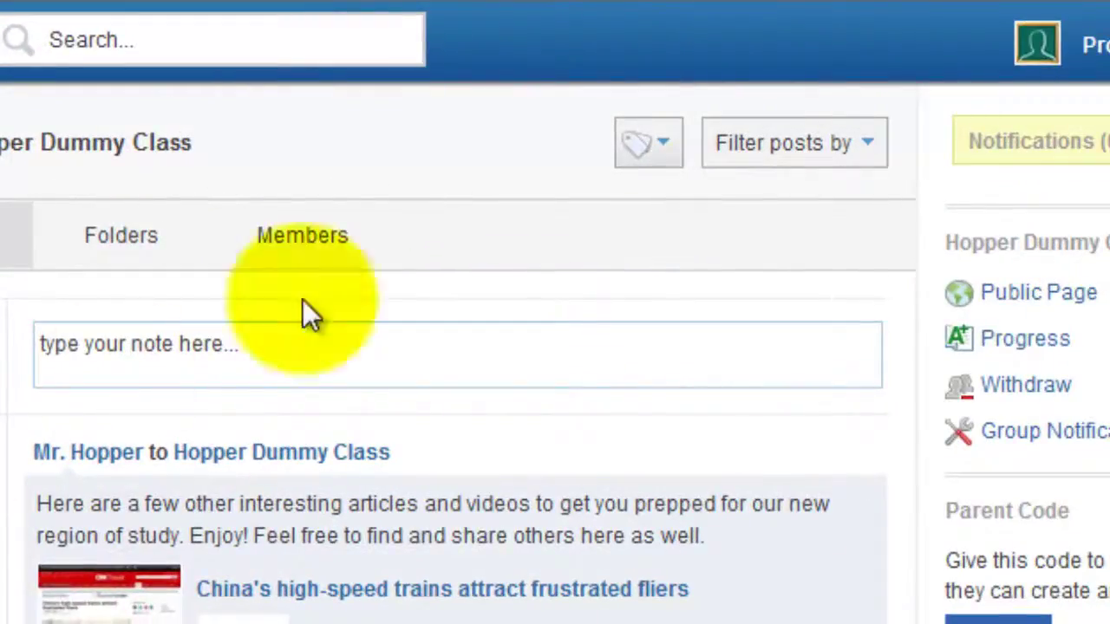
left_click(868, 156)
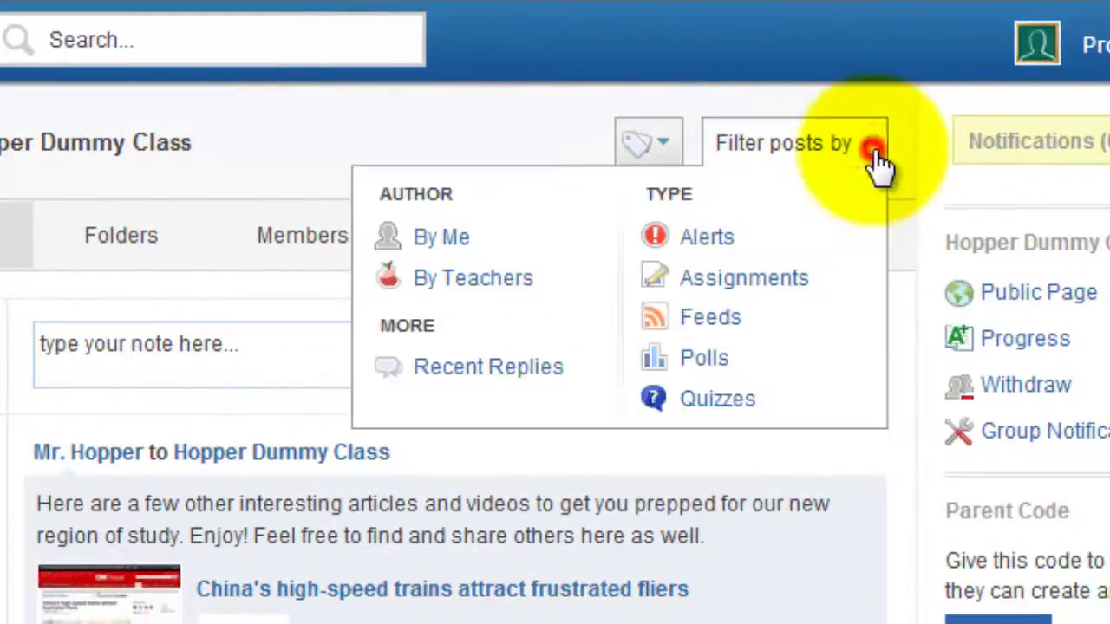
left_click(744, 286)
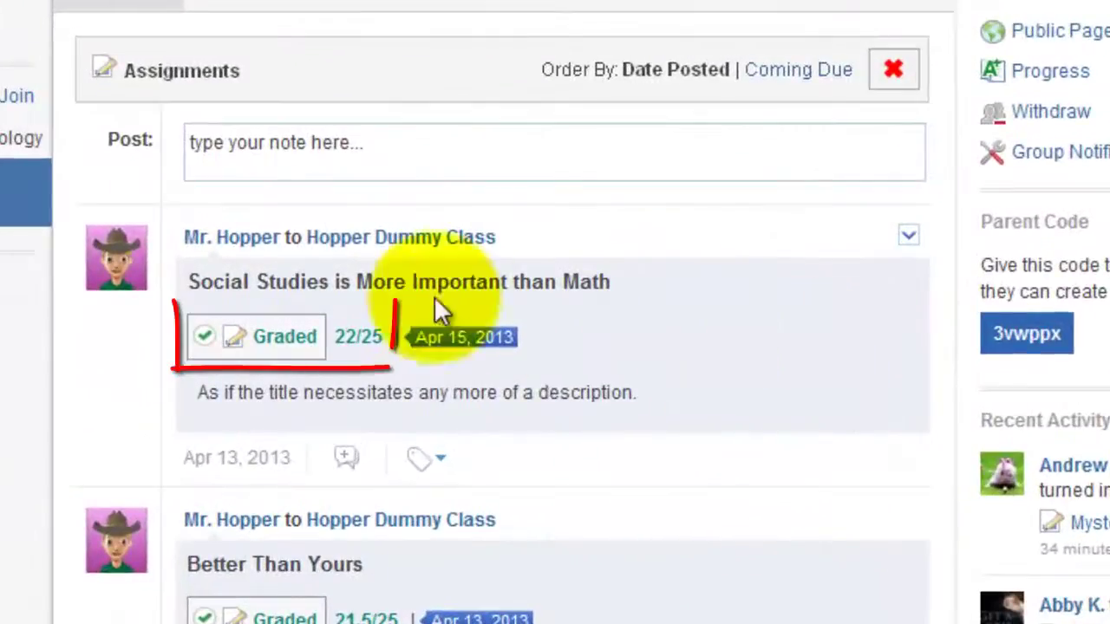
left_click(302, 344)
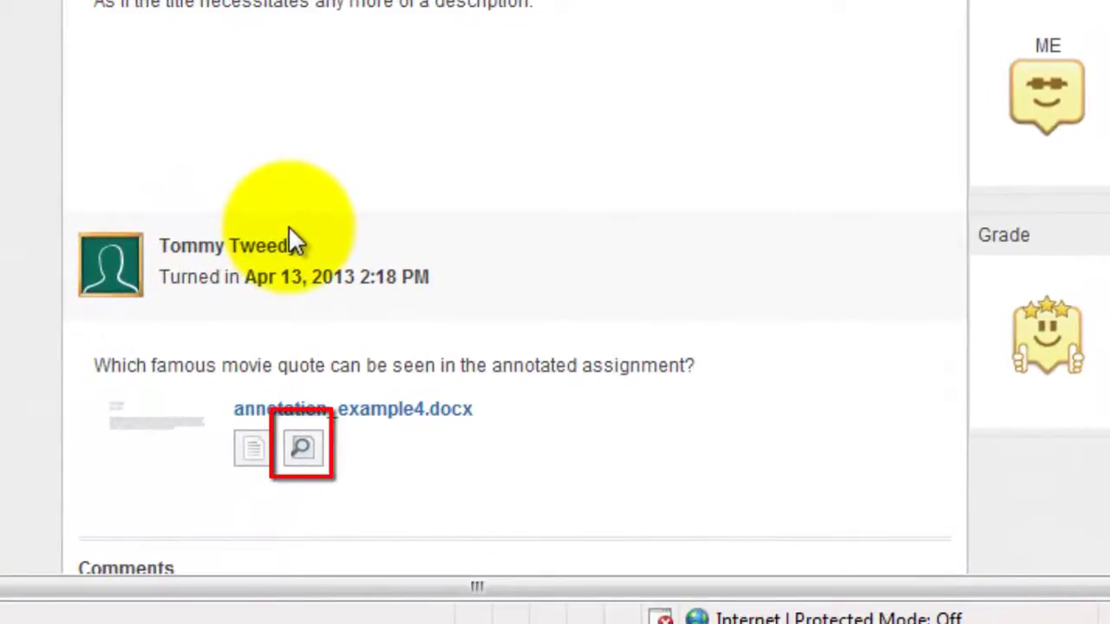
Preview the submitted annotation_example4.docx and examine the teacher's annotations beside the text.
left_click(305, 464)
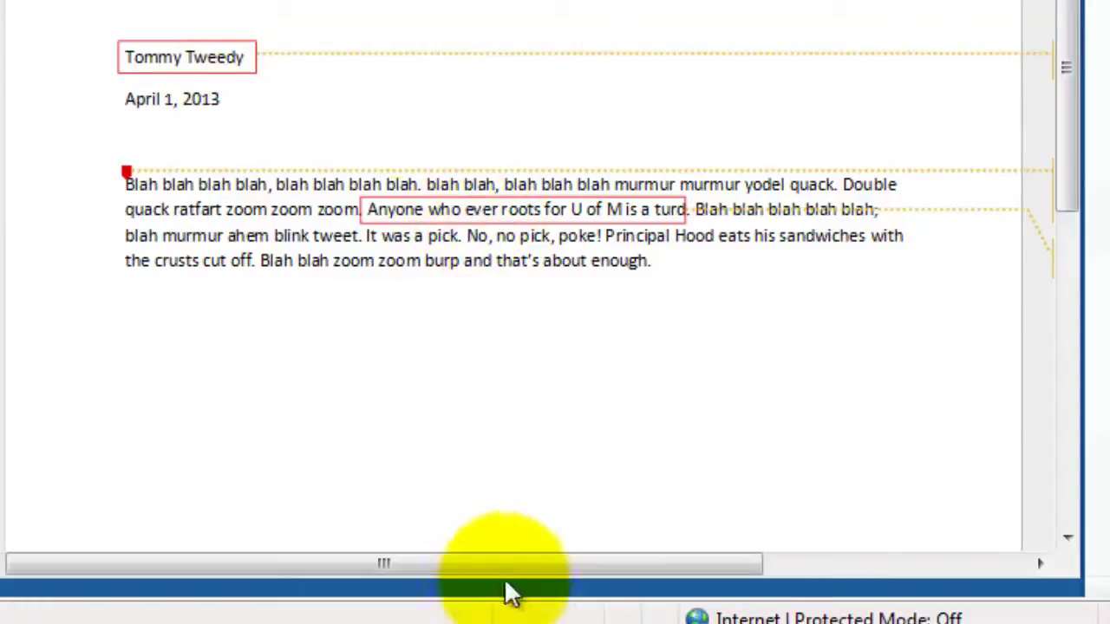
left_click_drag(507, 573, 709, 588)
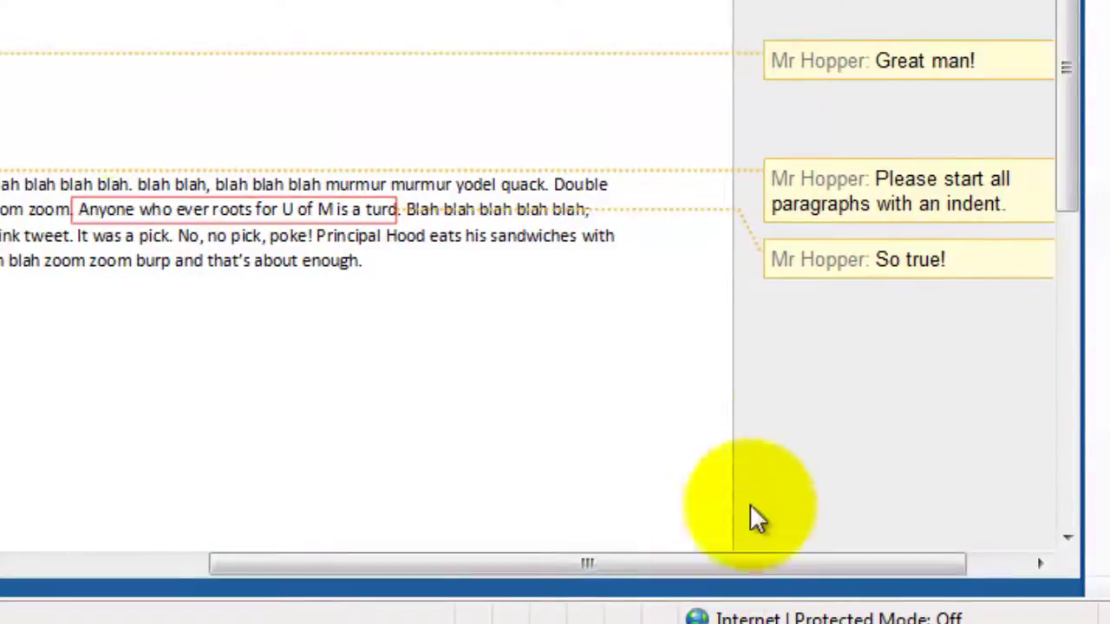
left_click(893, 182)
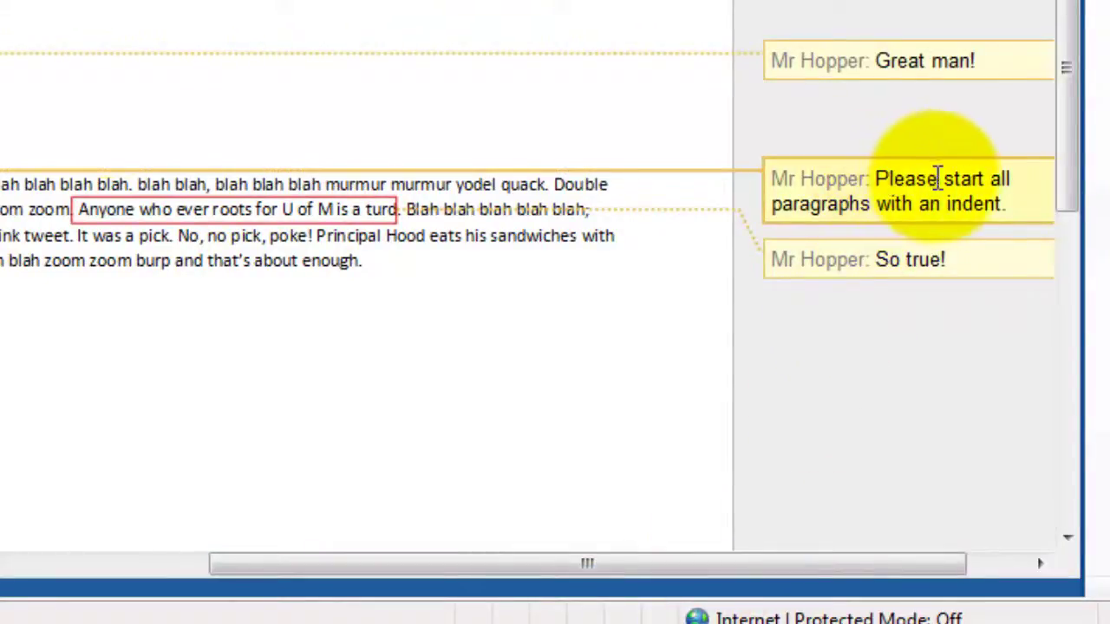
left_click_drag(675, 573, 422, 572)
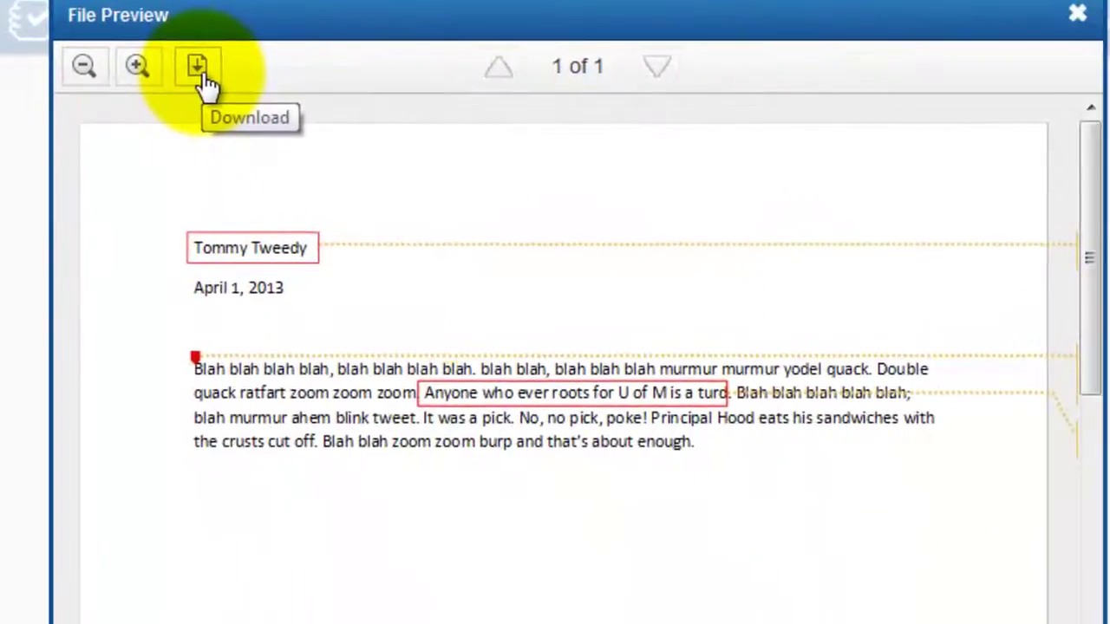
Check the download options for the previewed submission, dismiss them and close the file preview.
left_click(198, 70)
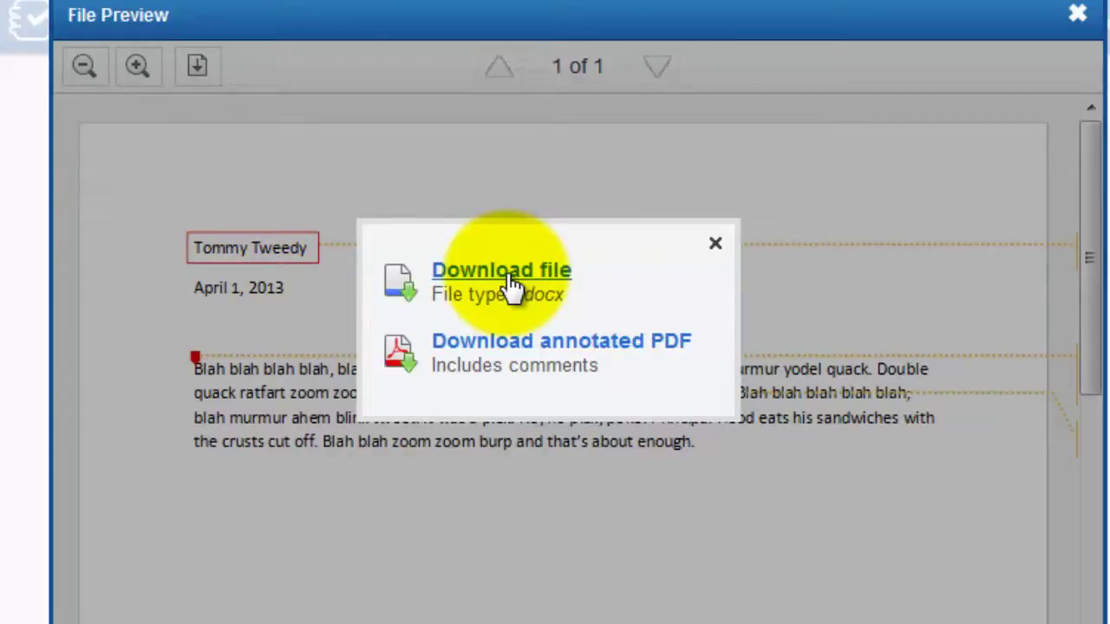
left_click(500, 347)
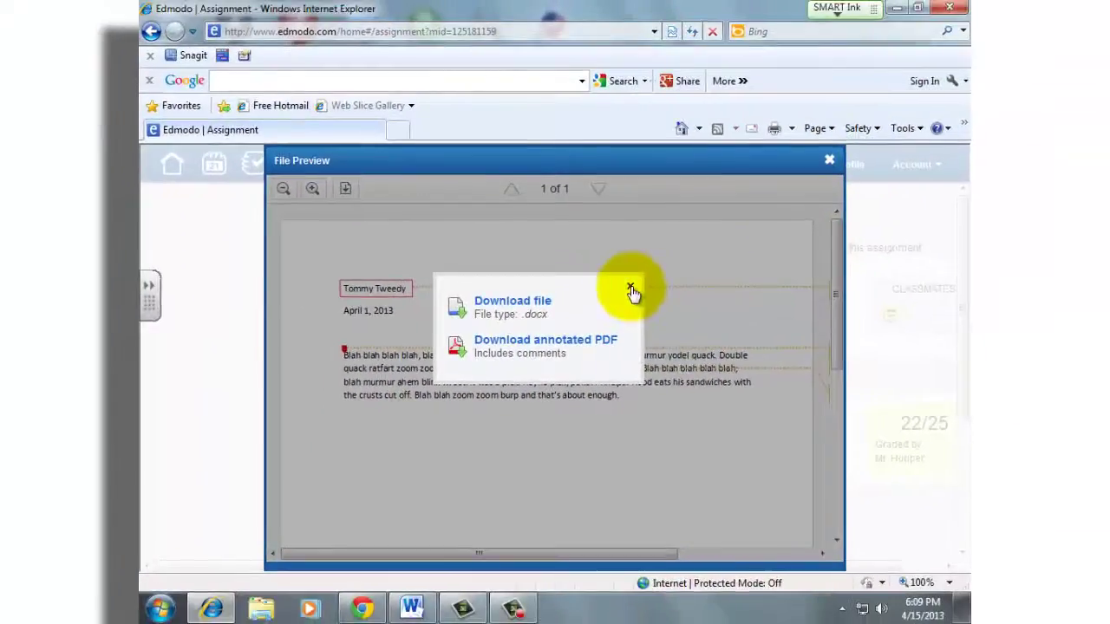
left_click(630, 289)
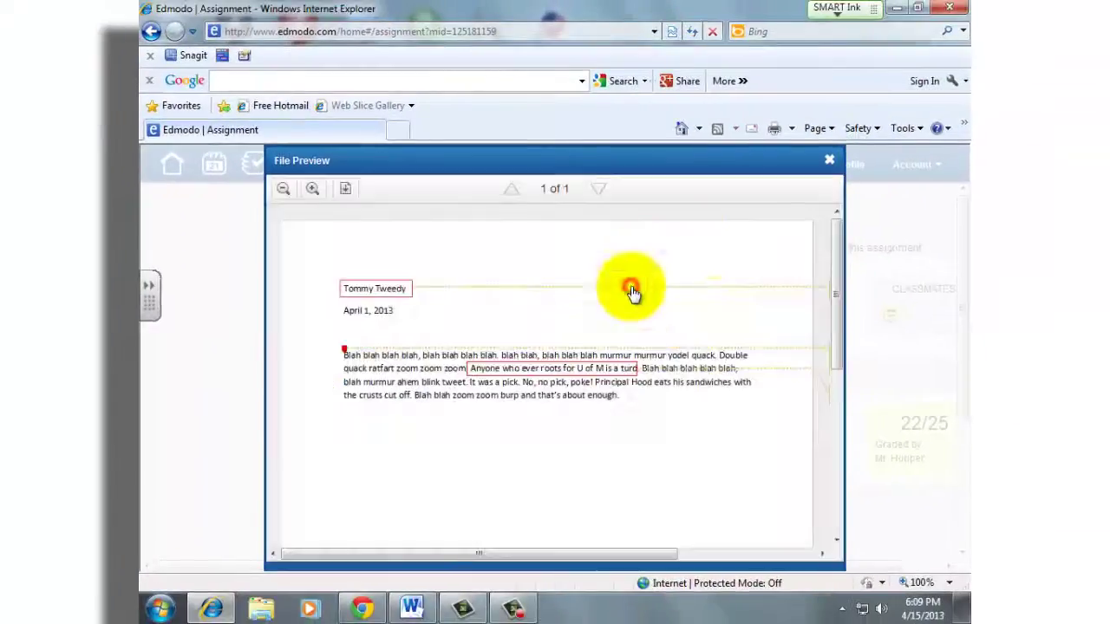
left_click(830, 162)
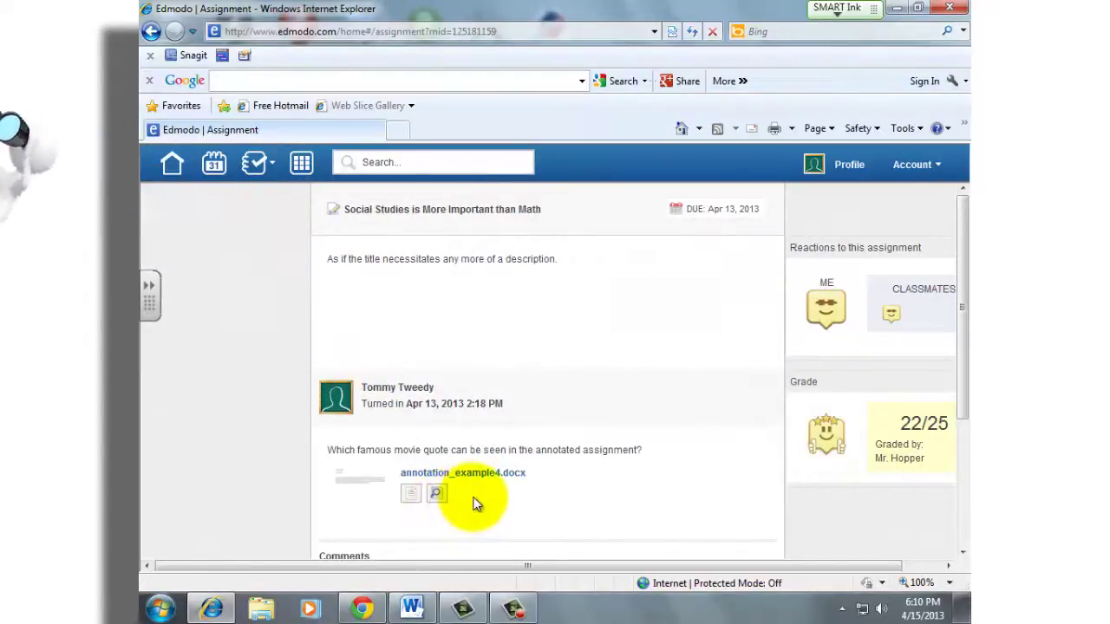
Examine the teacher's comment and the submission note on the assignment page.
scroll(475, 505, "down", 1)
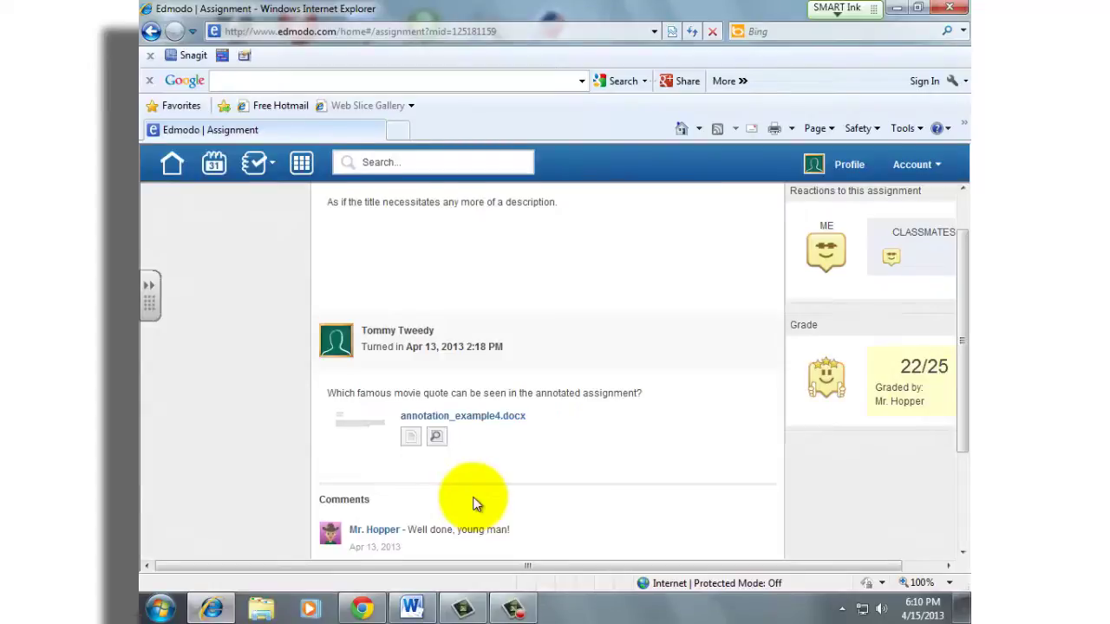
scroll(477, 503, "down", 1)
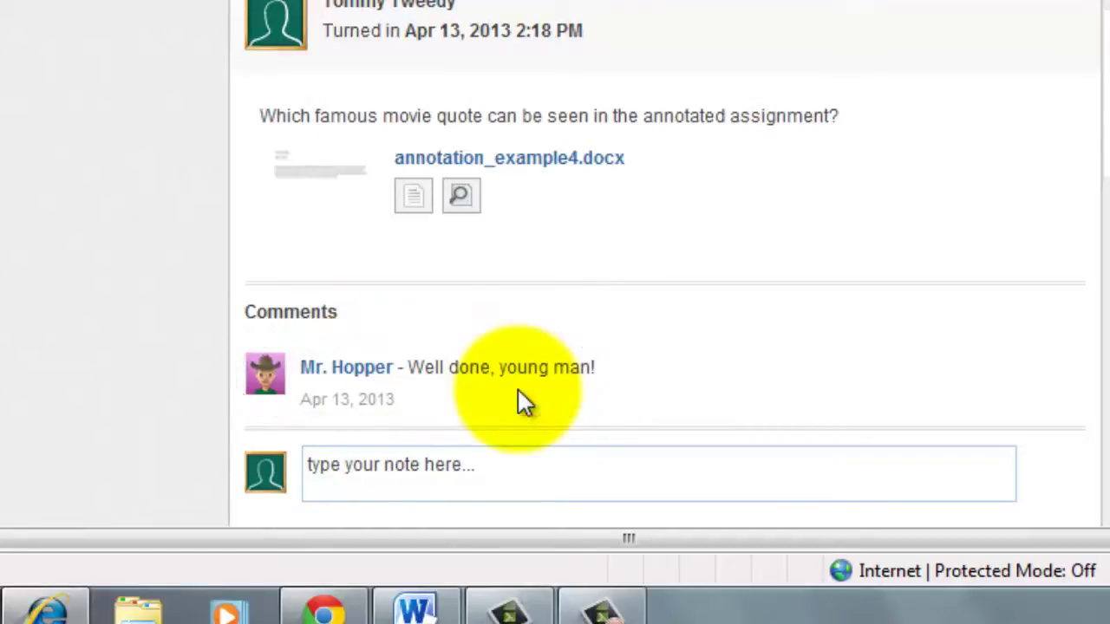
scroll(519, 392, "up", 2)
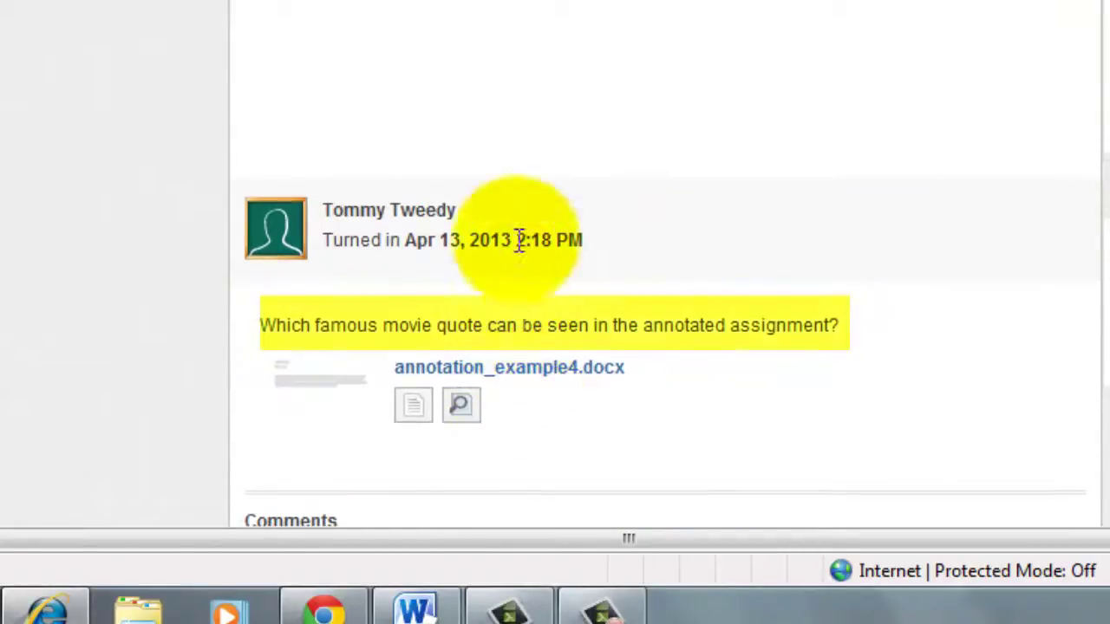
Return to the class posts and examine the graded Social Studies is More Important than Math assignment post.
left_click(156, 141)
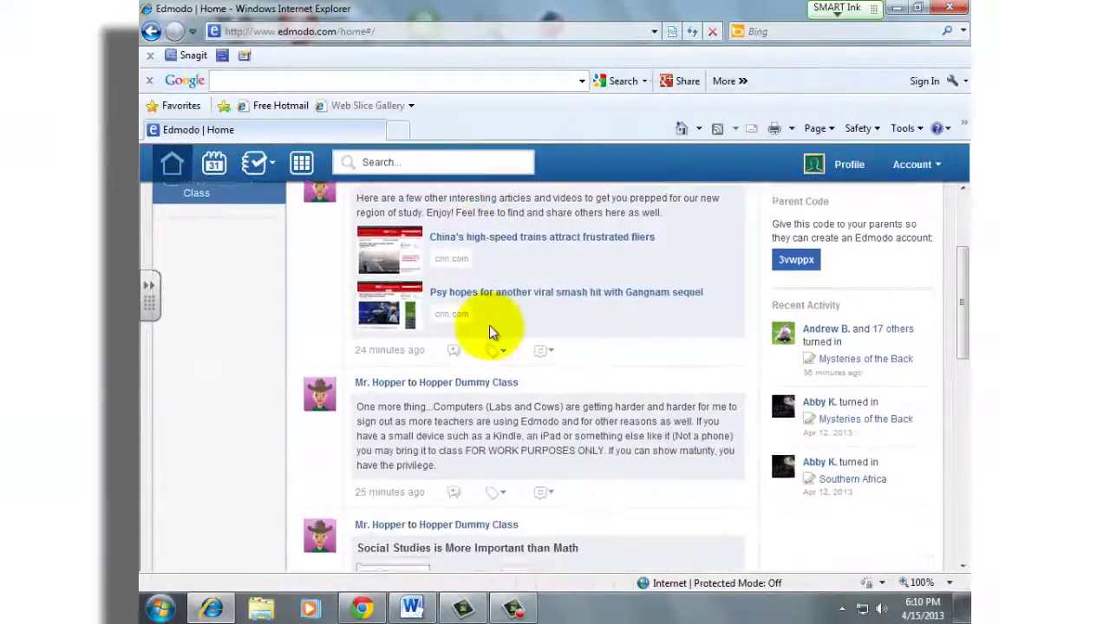
scroll(489, 325, "down", 3)
scroll(489, 325, "down", 2)
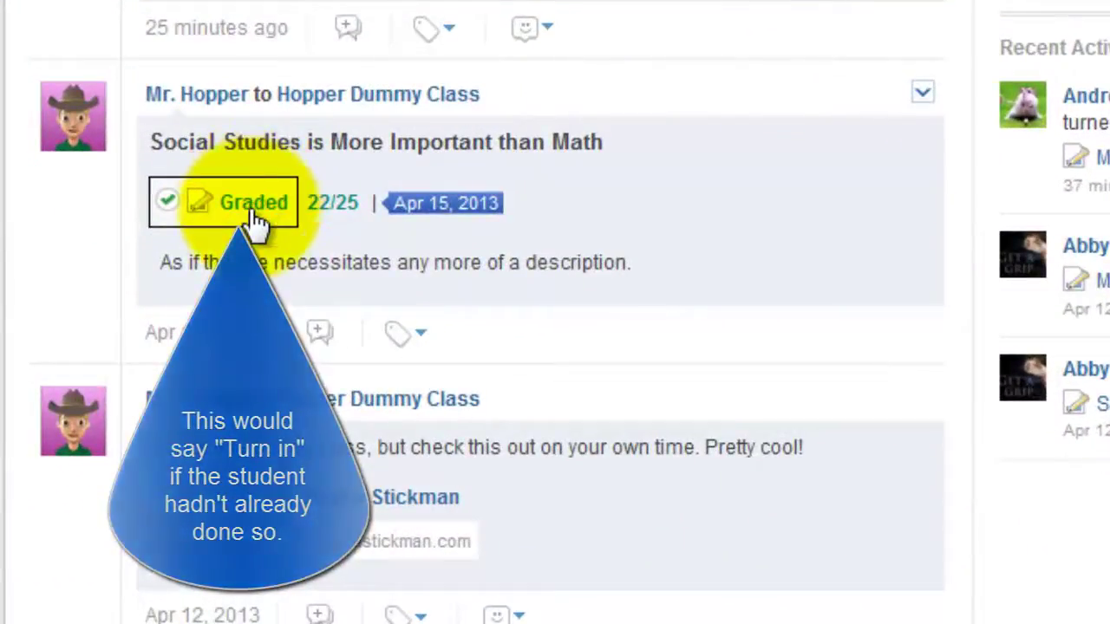
scroll(314, 275, "up", 10)
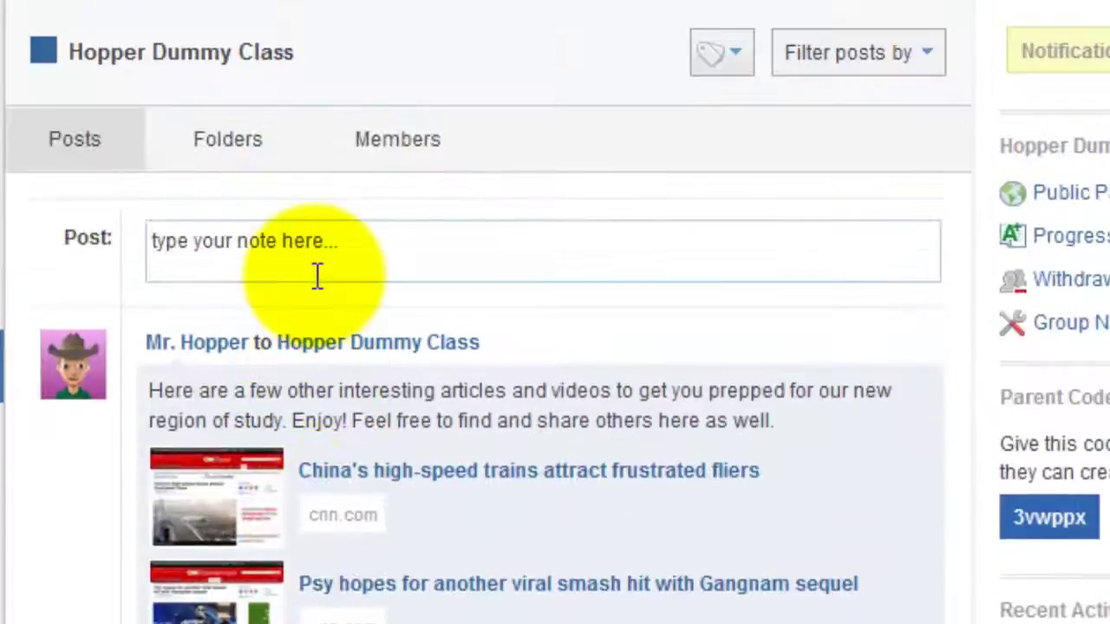
Write the class post "Here is my corrected music assignment. And the weather outside sucks. When is this cold November Rain going to pass us by?".
left_click(235, 244)
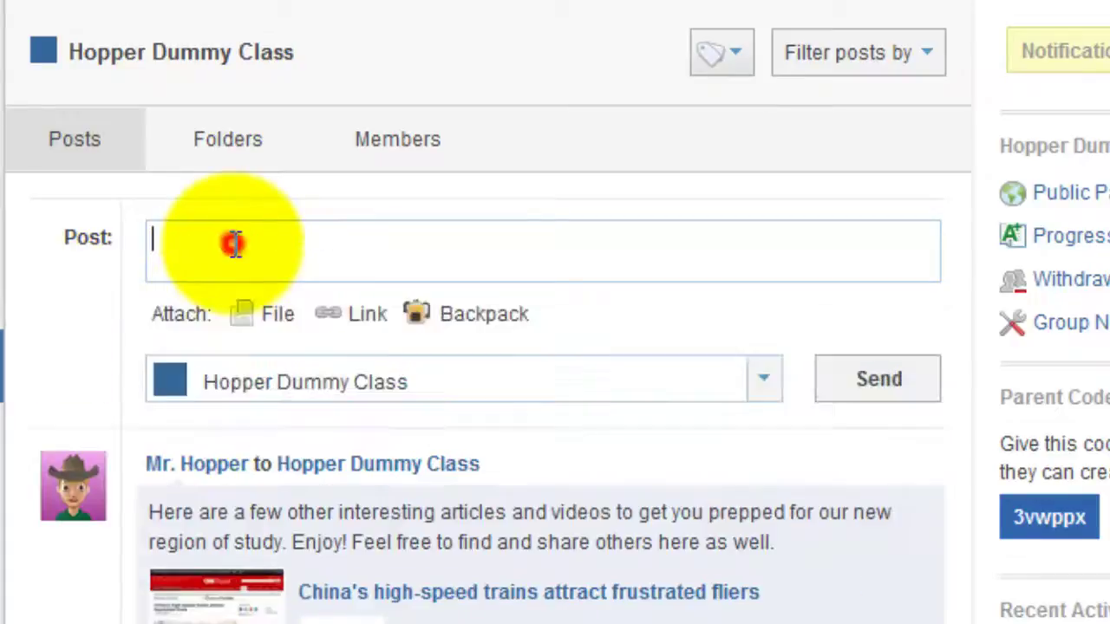
type("Here is my cor")
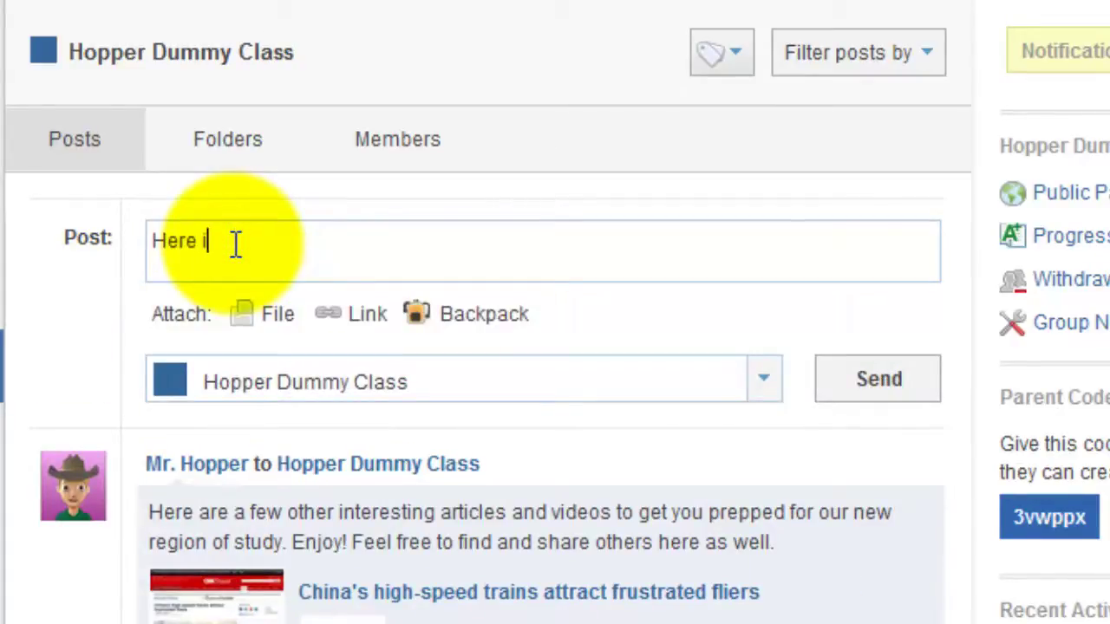
type("rected")
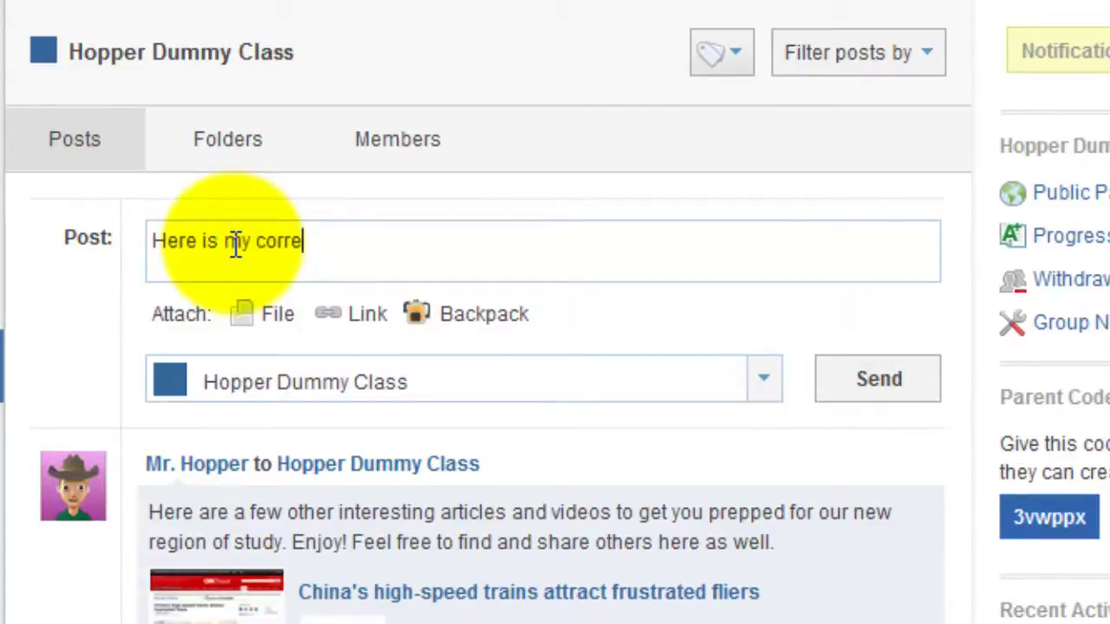
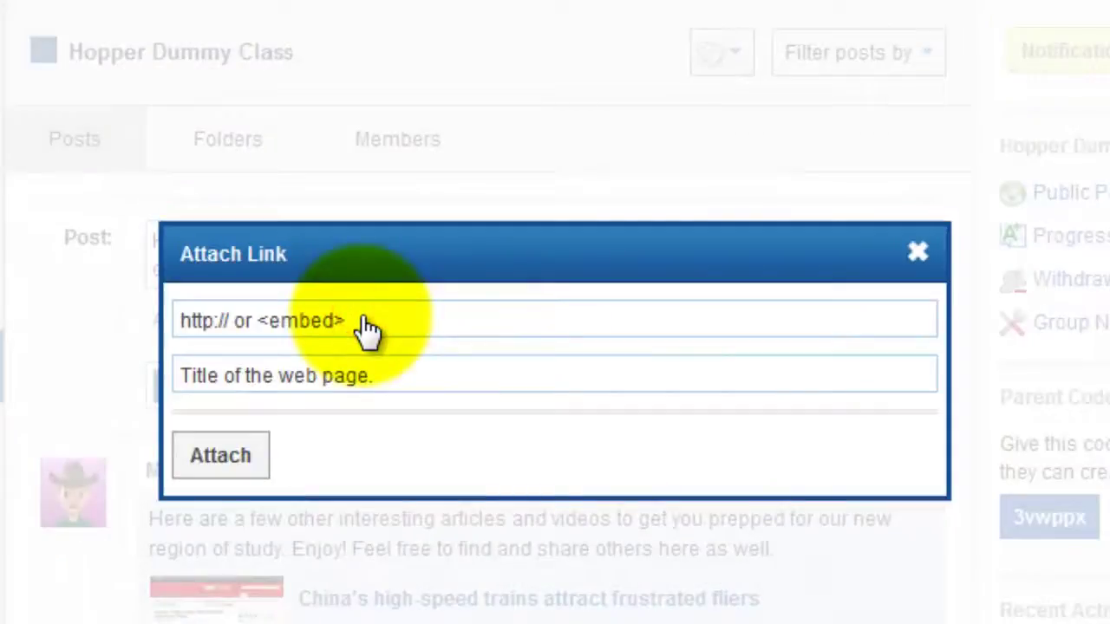
left_click(917, 258)
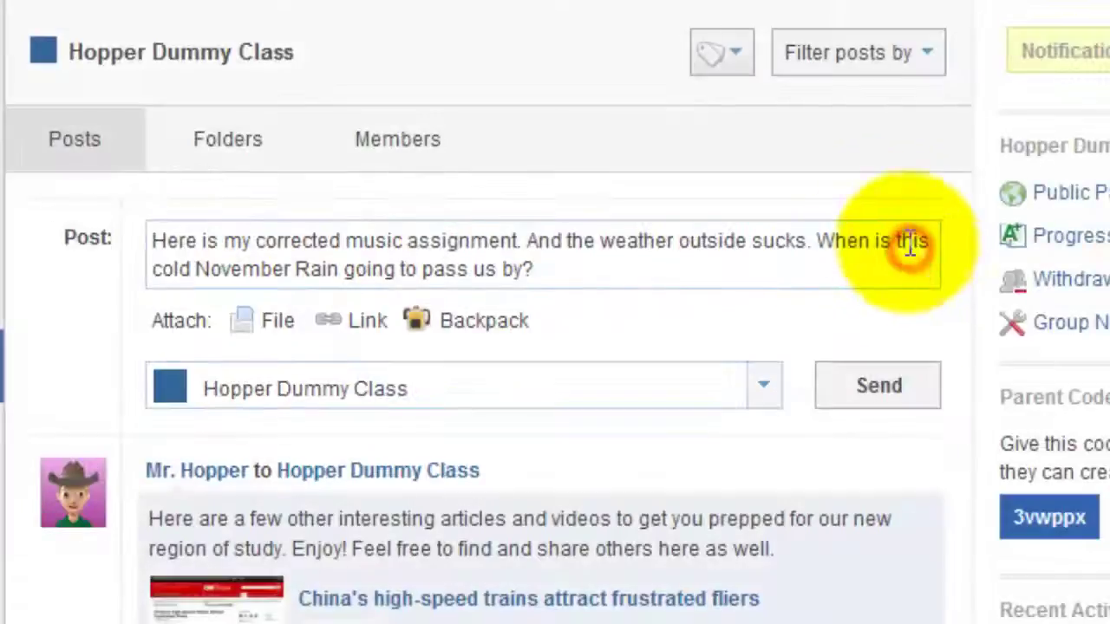
Attach Annotation Ii Revisions.docx from the Backpack to the post.
left_click(492, 326)
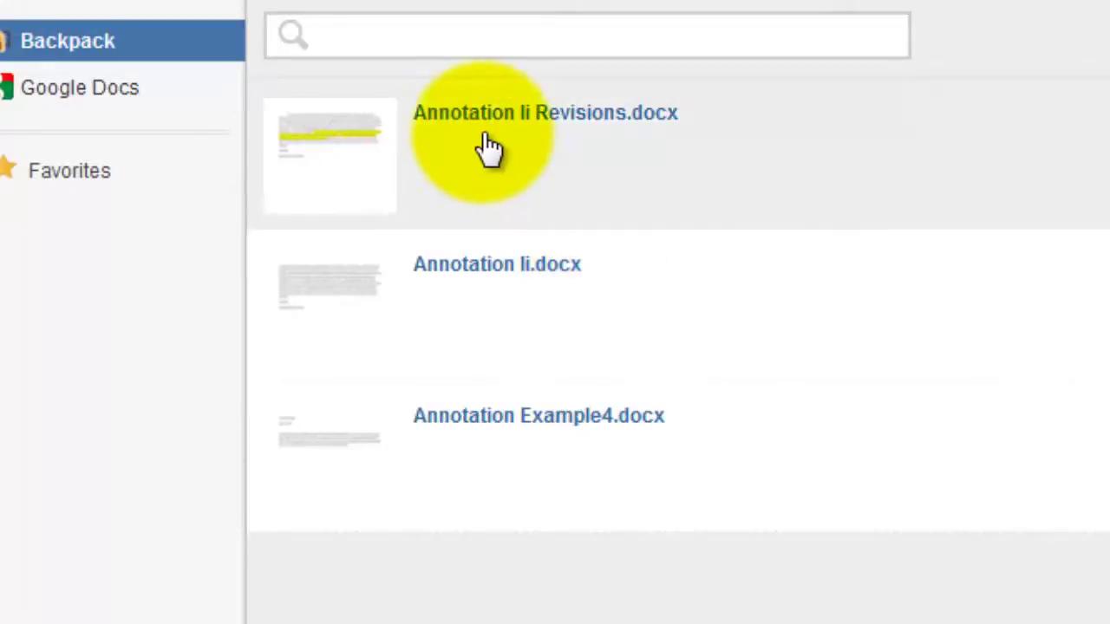
left_click(484, 139)
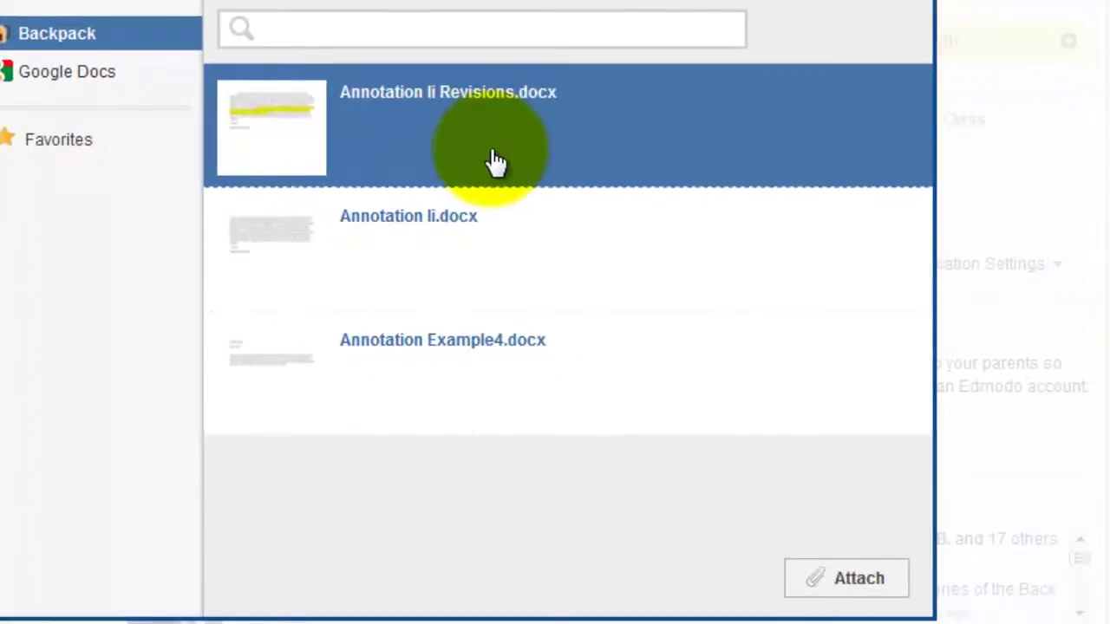
left_click(880, 580)
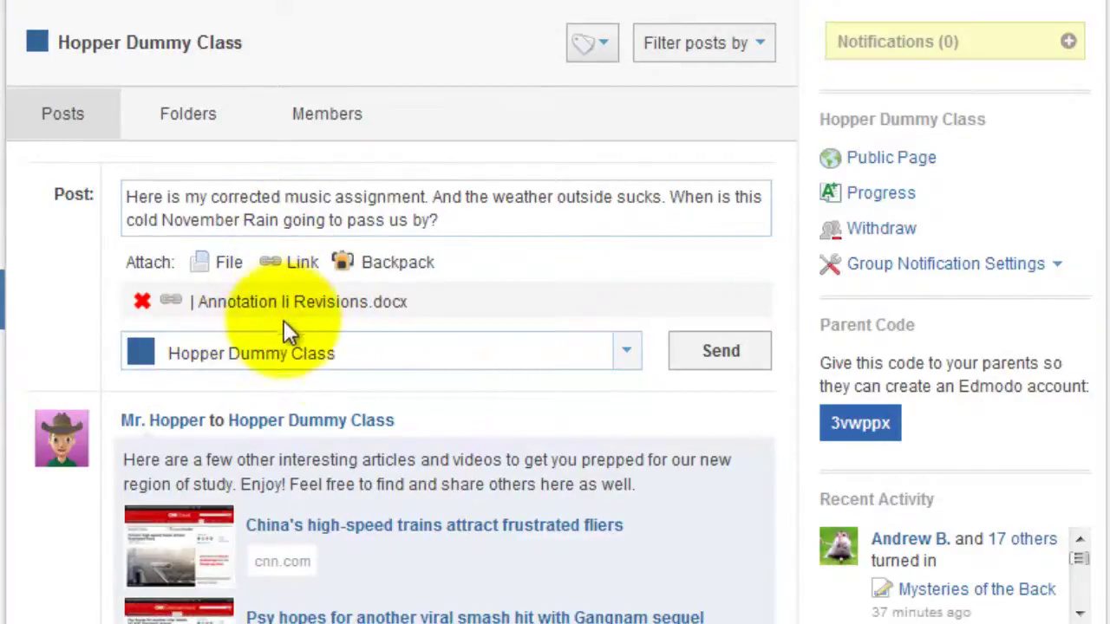
left_click(626, 355)
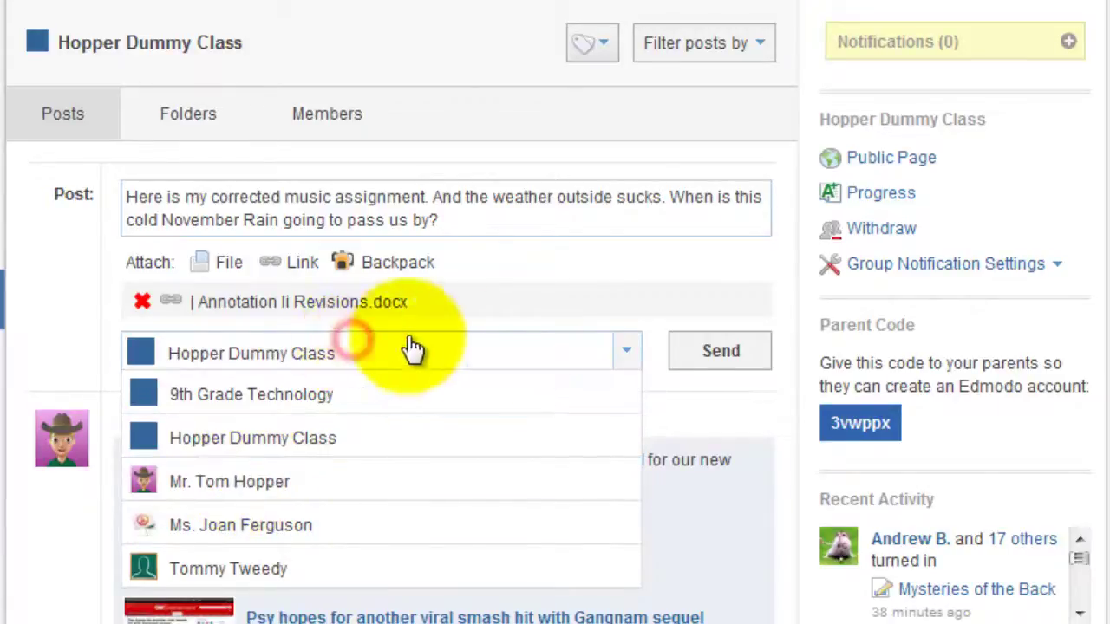
left_click(625, 349)
left_click(513, 261)
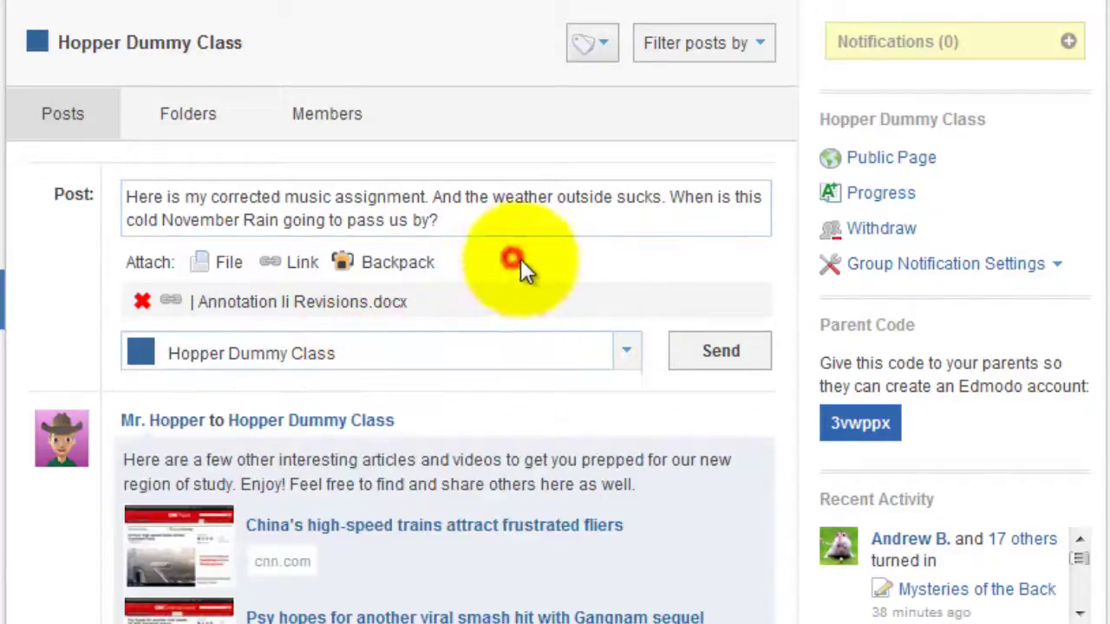
Change the post's recipient from the class group to the class teacher and send it.
left_click(199, 360)
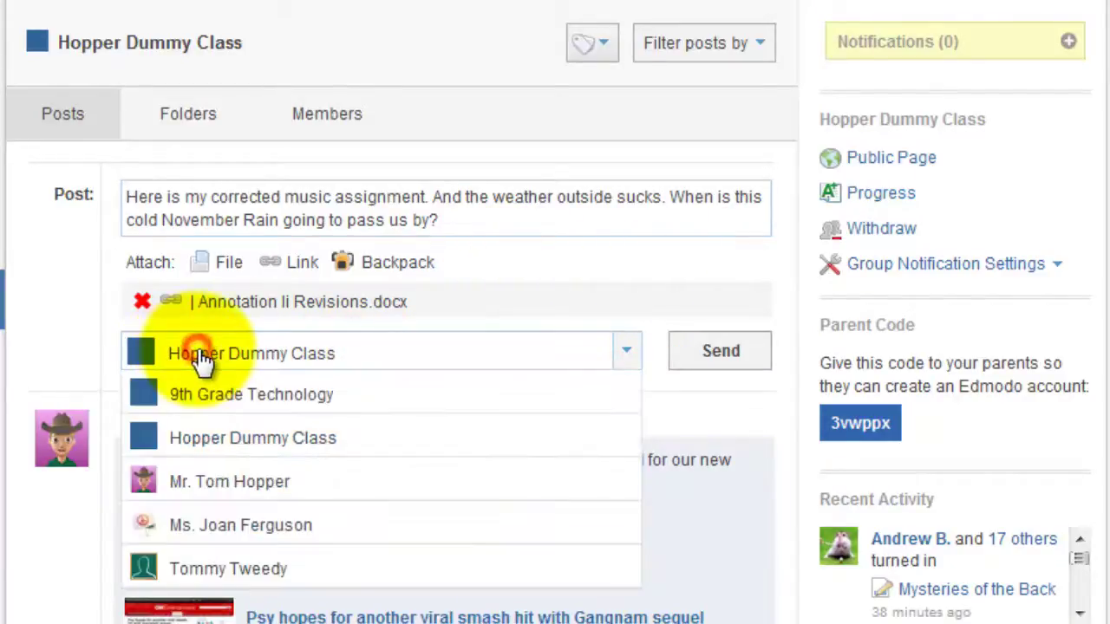
left_click(251, 485)
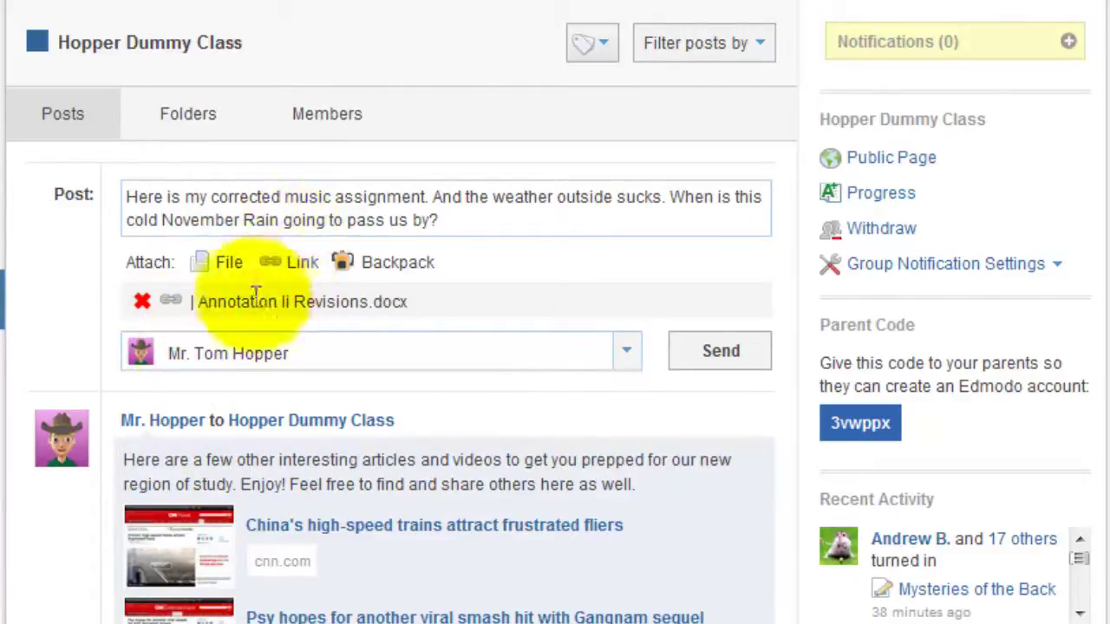
left_click(708, 372)
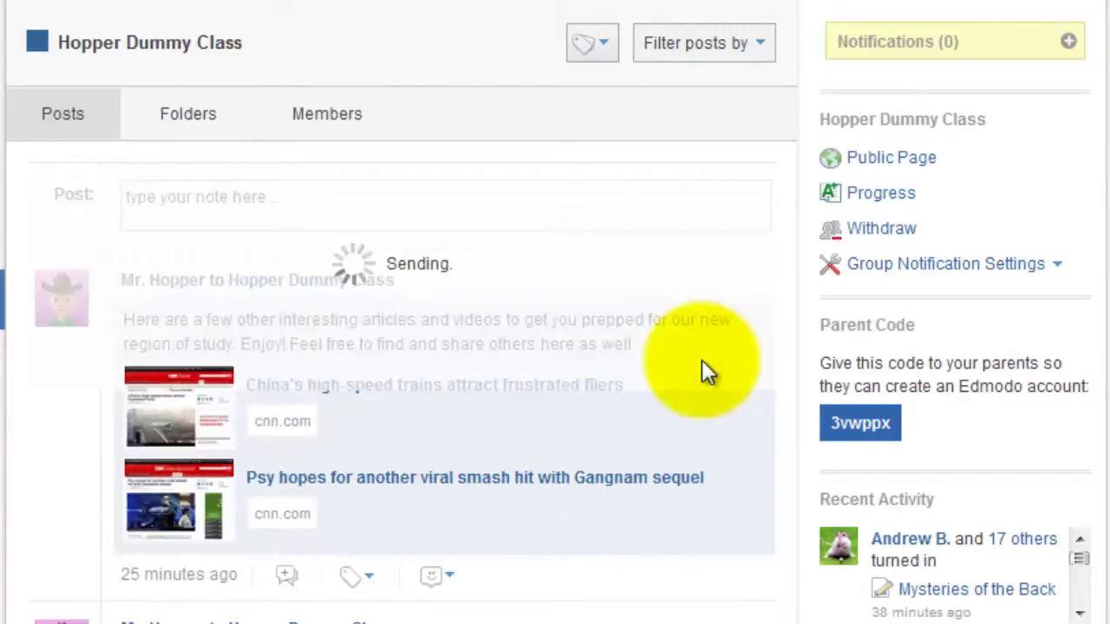